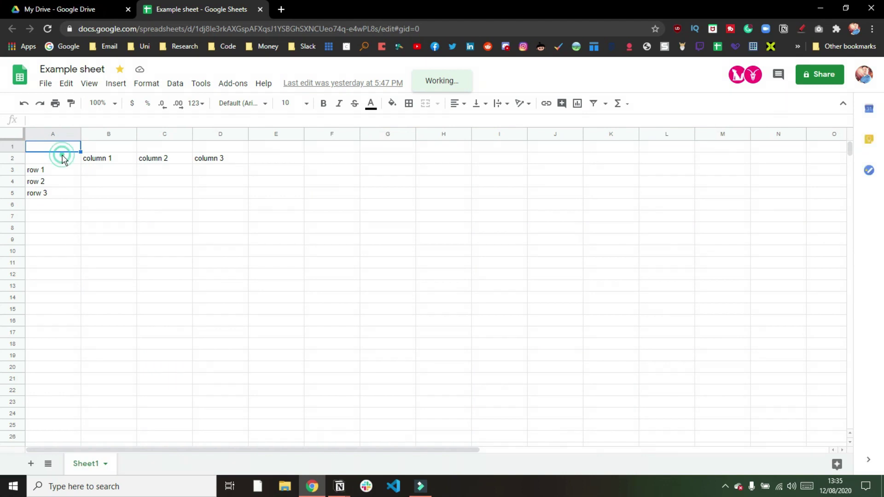
- Select cells B3 through D4 in Example sheet, then open its Share dialog
left_click(97, 173)
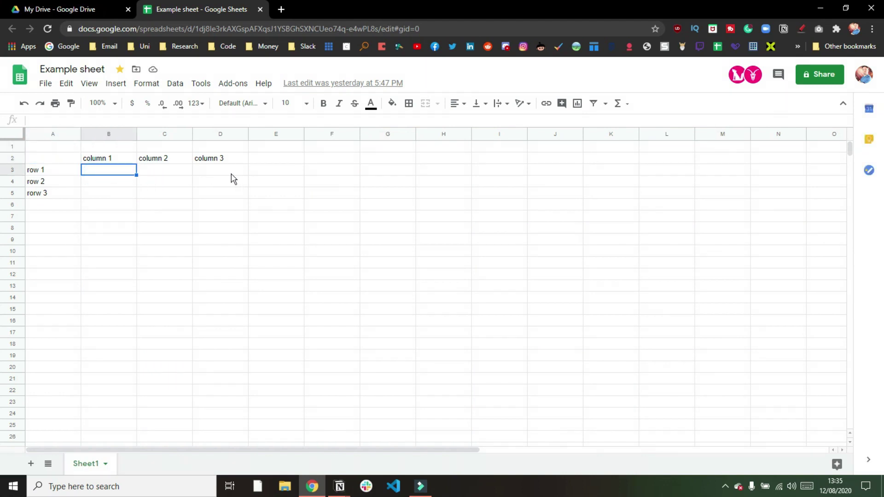
mouse_move(108, 177)
left_mouse_down()
mouse_move(167, 190)
mouse_move(197, 186)
left_mouse_up()
left_click(223, 188)
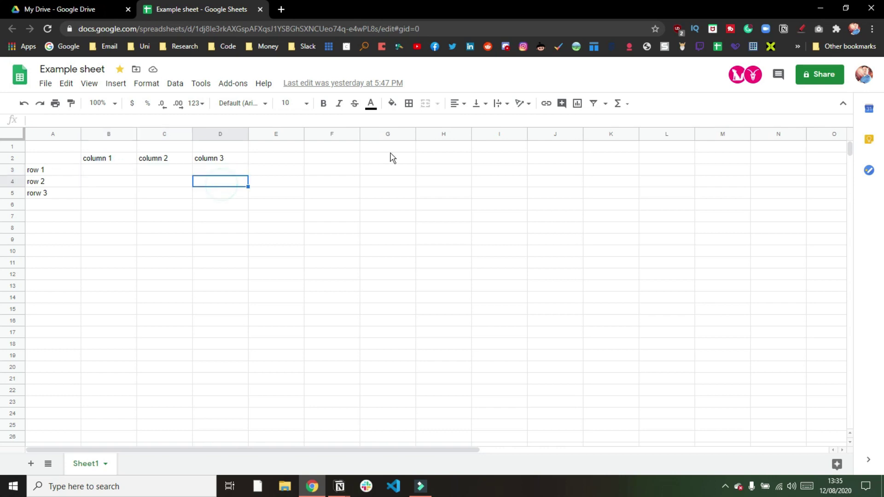
left_click(829, 77)
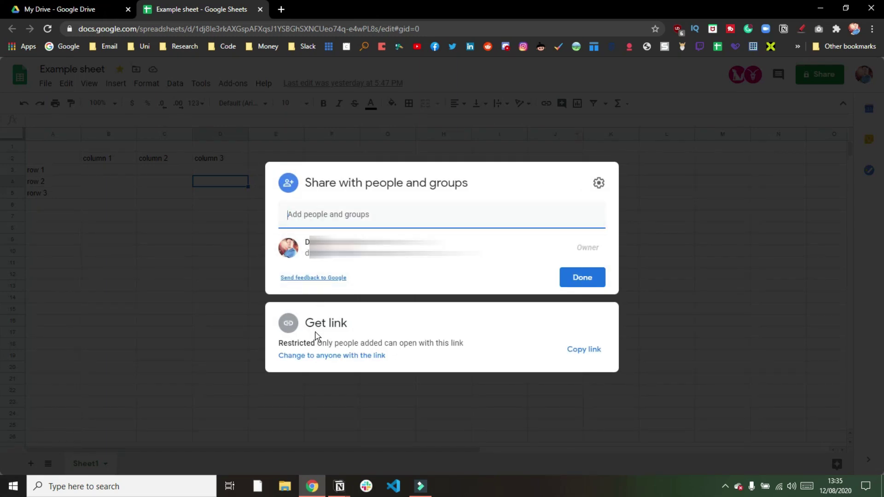
- Set Example sheet access to anyone with the link as Viewer, and copy the link
left_click(362, 356)
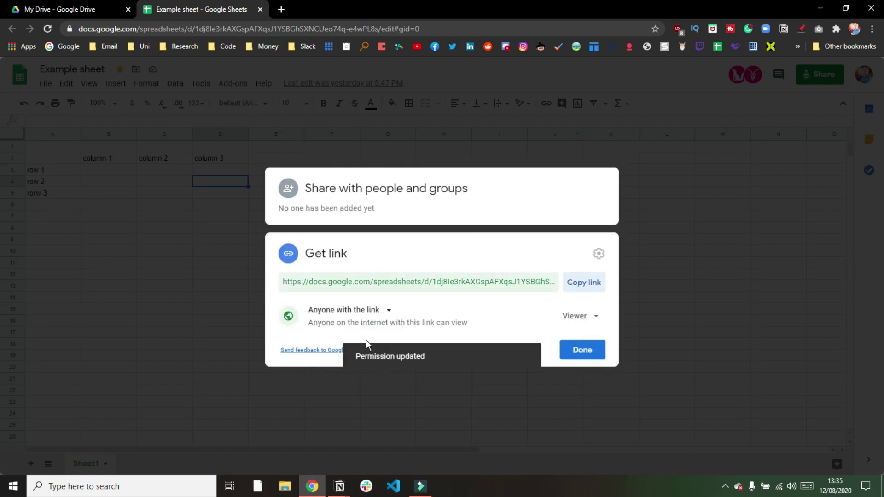
left_click(391, 315)
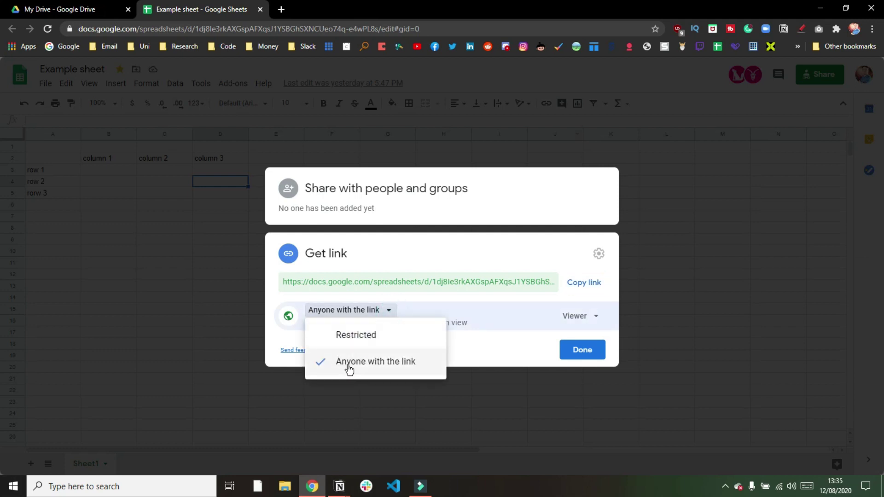
left_click(430, 253)
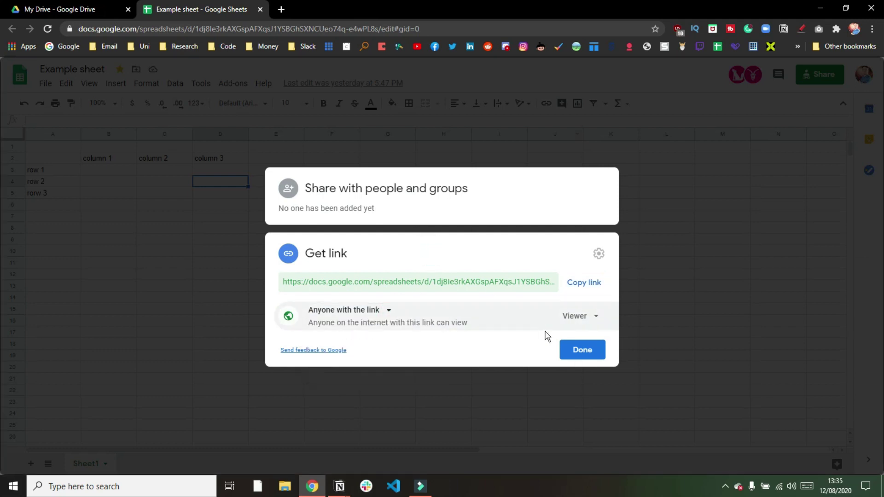
left_click(595, 321)
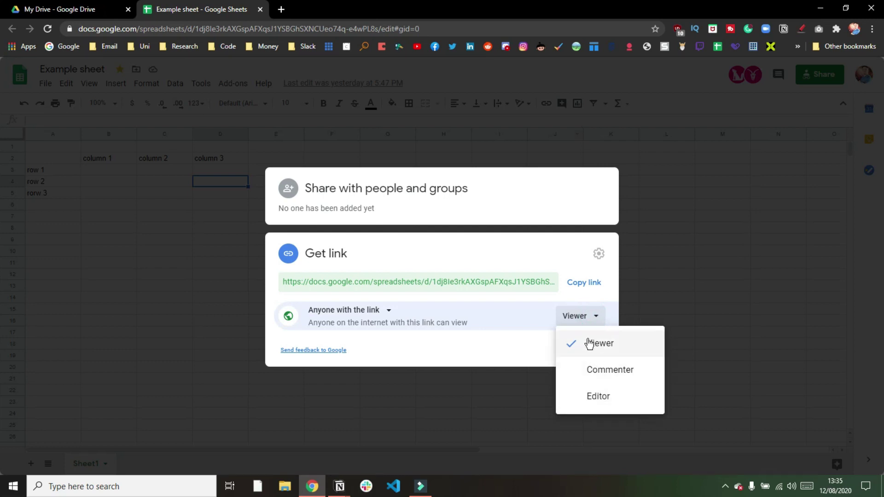
left_click(532, 255)
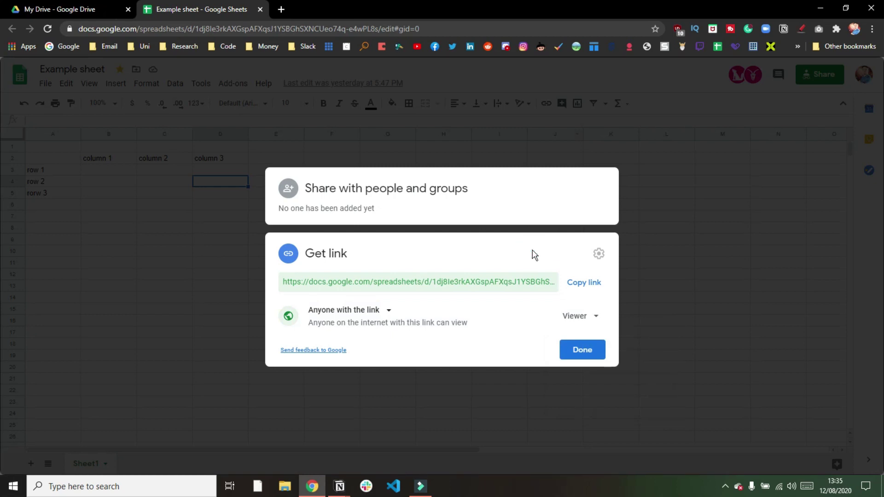
left_click(581, 286)
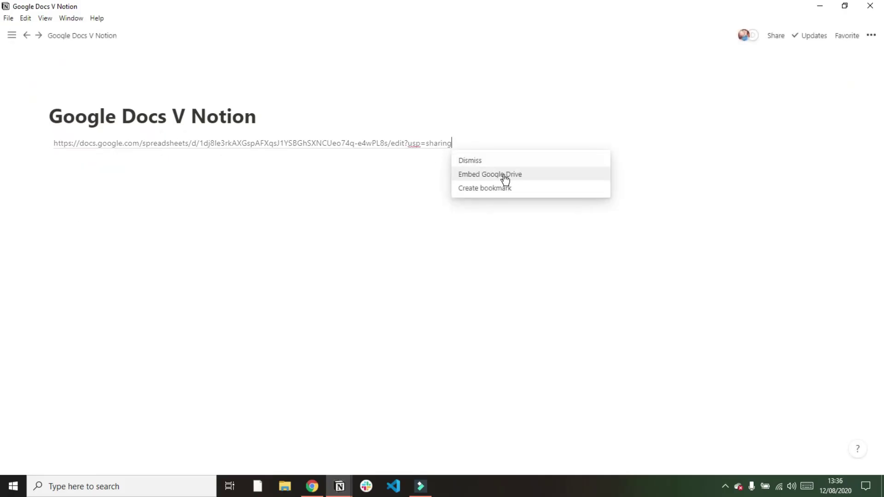
- Embed the pasted sheet URL as a Google Drive file block using the Embed link option
left_click(504, 175)
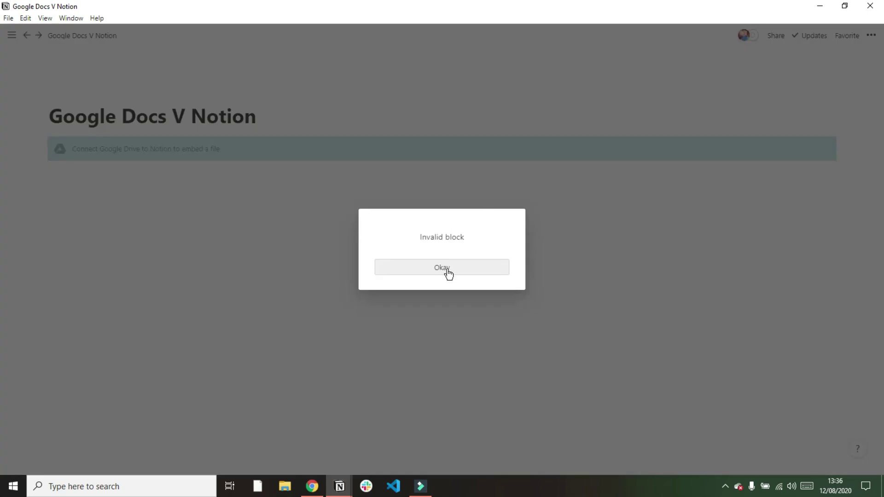
left_click(447, 274)
left_click(424, 156)
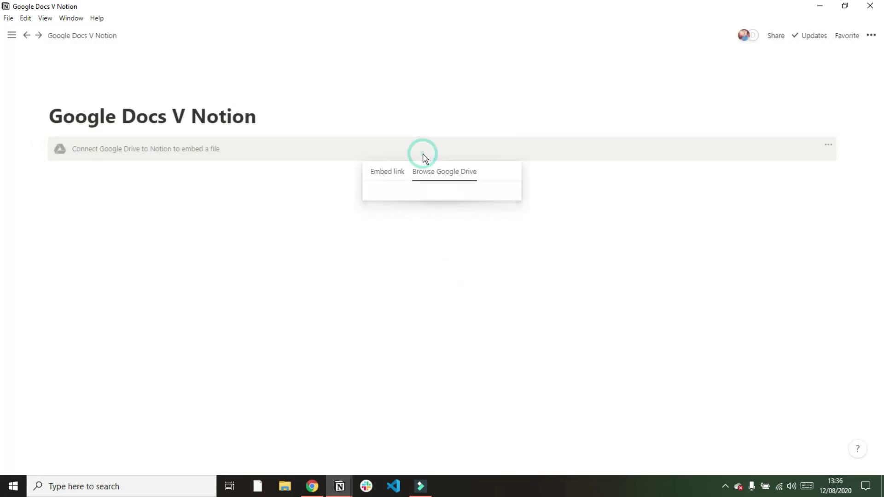
left_click(378, 175)
key("ctrl+v")
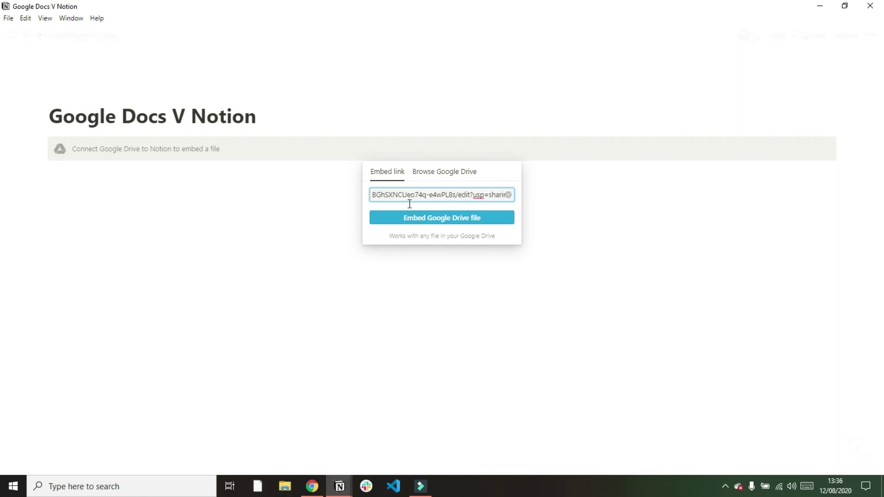
left_click(426, 222)
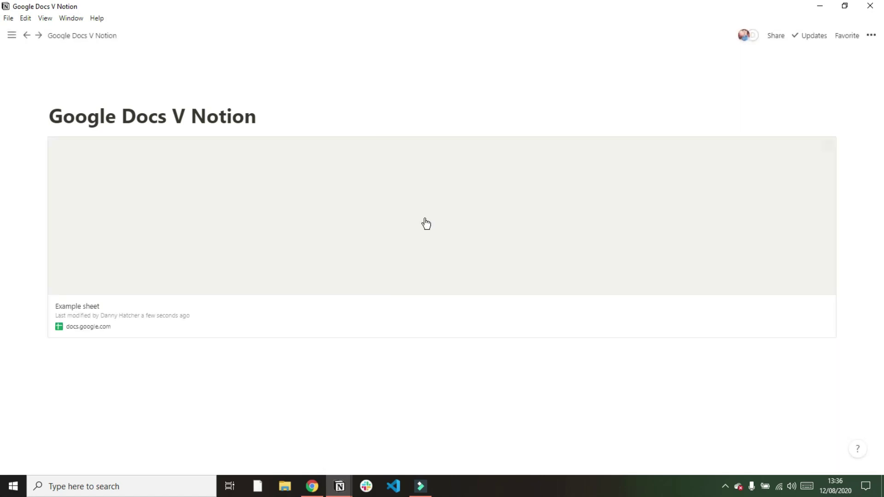
- Add a bookmark of the sheet link, then delete the Drive embed and bookmark blocks
left_click(305, 353)
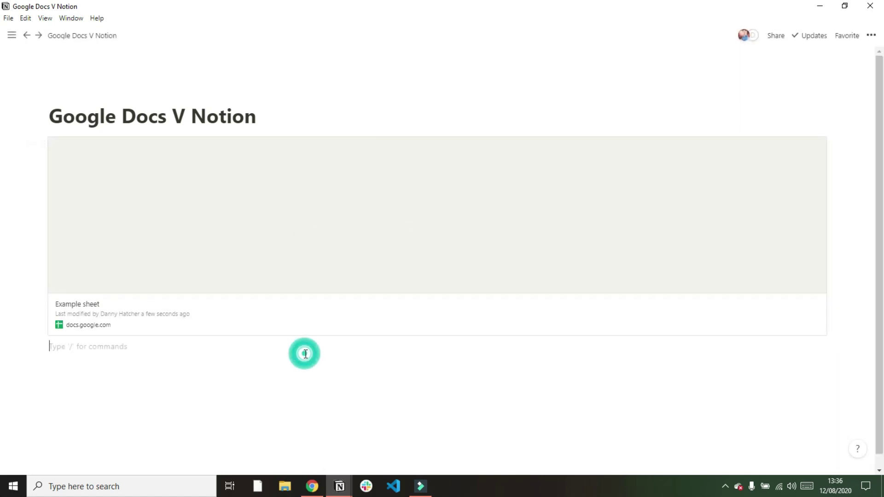
key("ctrl+v")
left_click(477, 392)
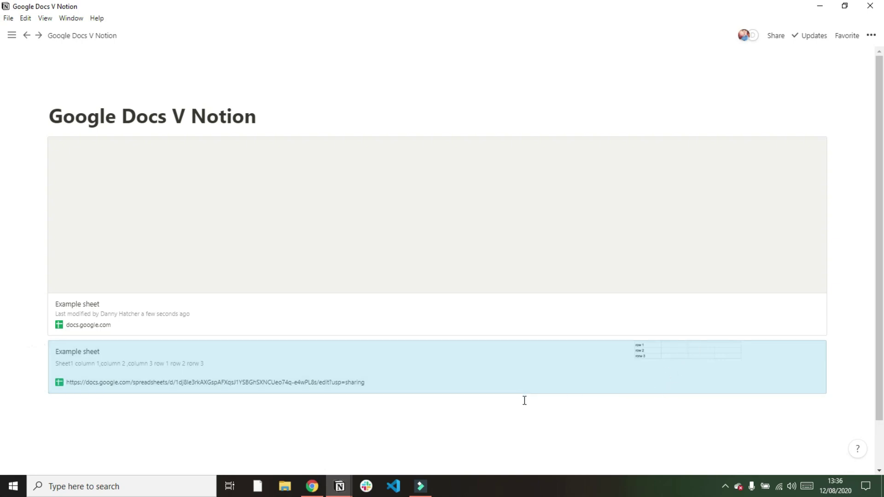
left_click_drag(523, 401, 520, 276)
key("BackSpace")
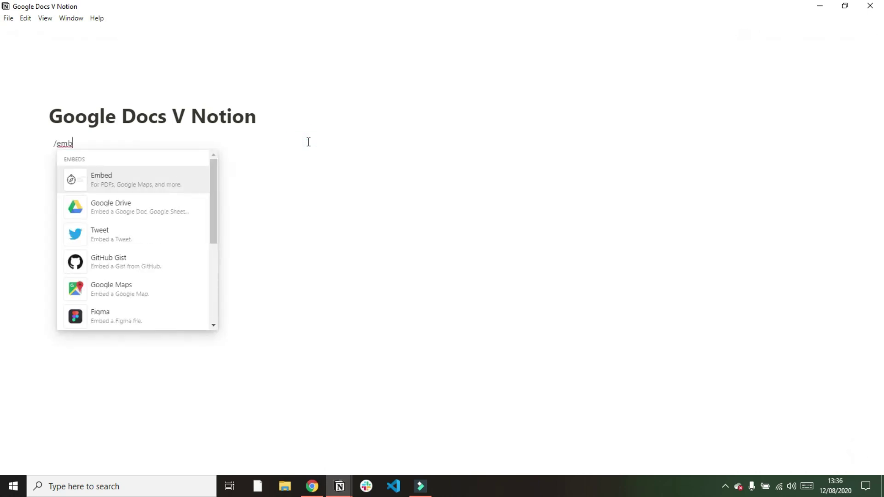
- Insert a generic embed block using the pasted Example sheet URL
key("Return")
key("ctrl+v")
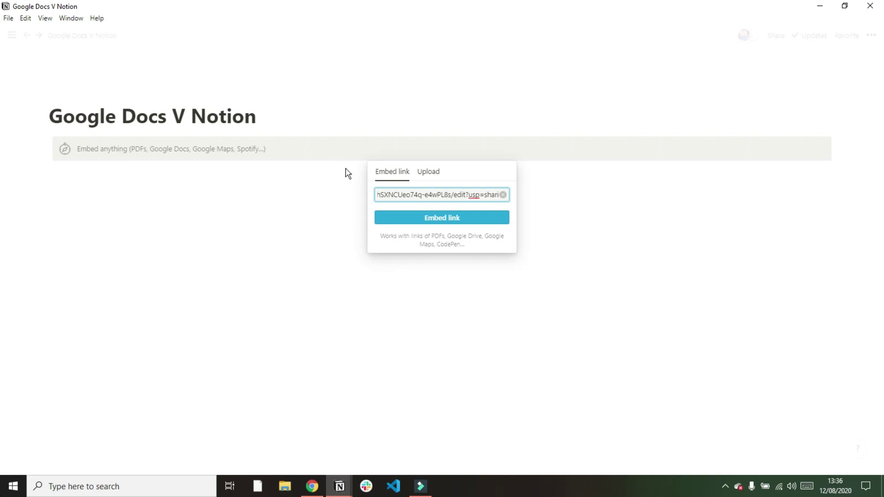
left_click(408, 218)
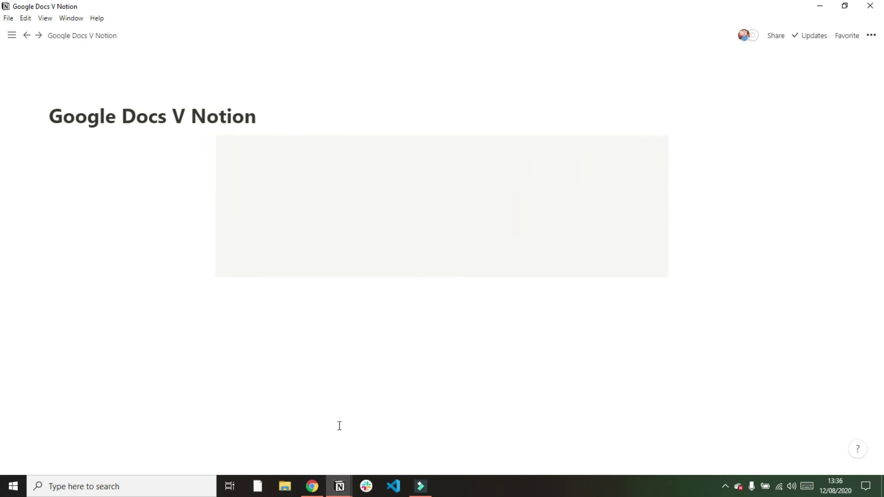
- In Chrome, verify Example sheet sharing is 'Anyone on the internet' and select its URL
left_click(312, 486)
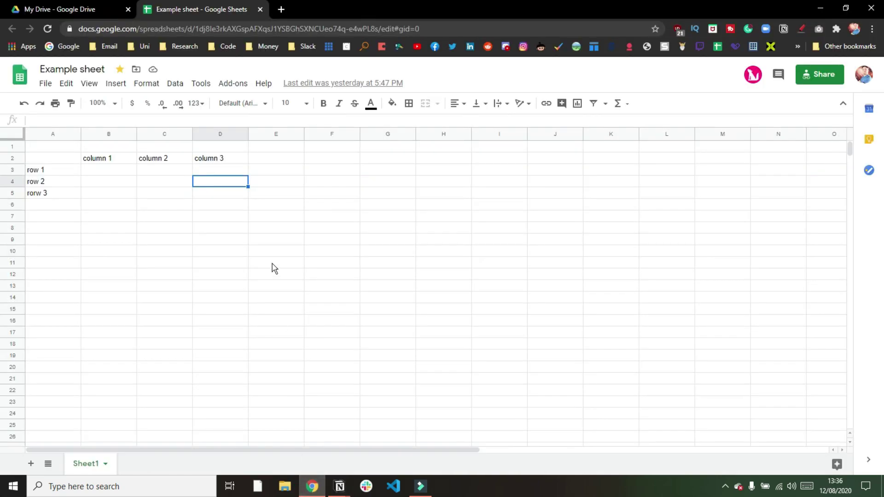
left_click(480, 182)
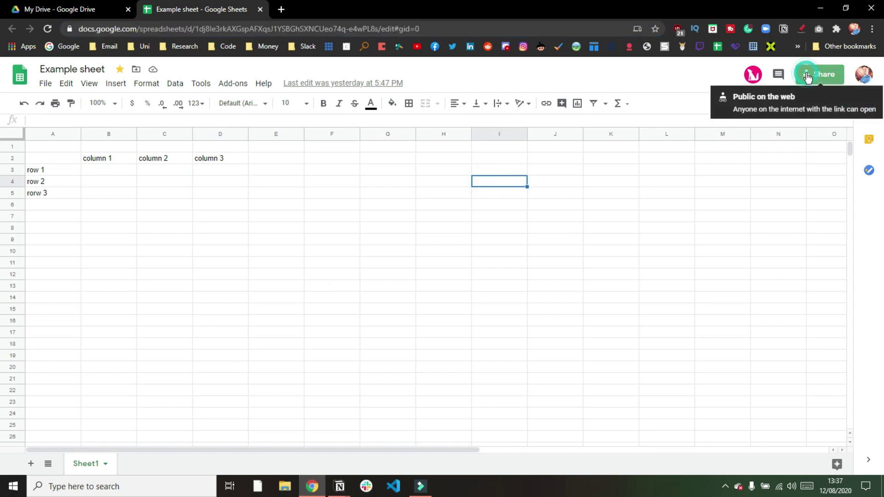
left_click(807, 76)
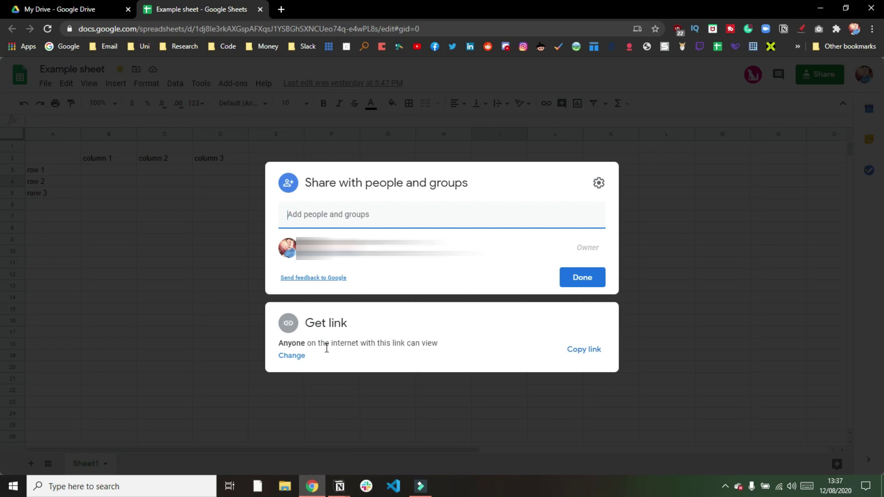
left_click(148, 242)
left_click(210, 29)
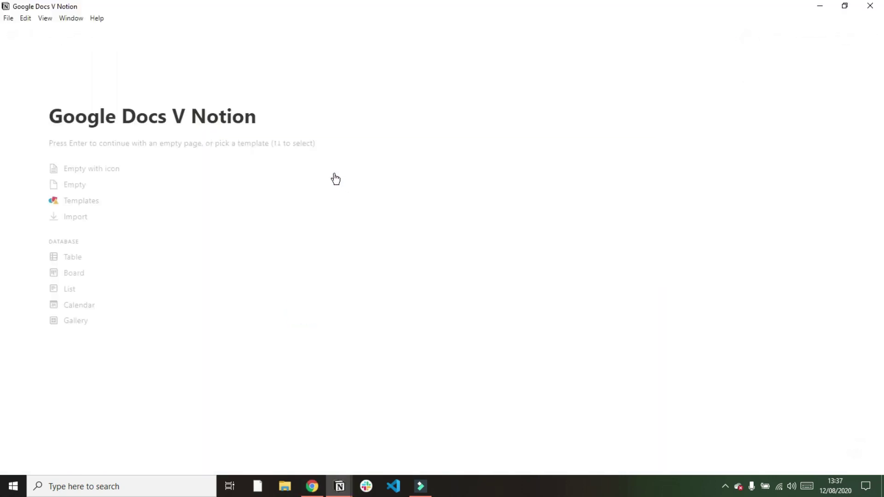
- Embed the Example sheet URL as a general embed and widen it to the page width
left_click(303, 145)
type("/")
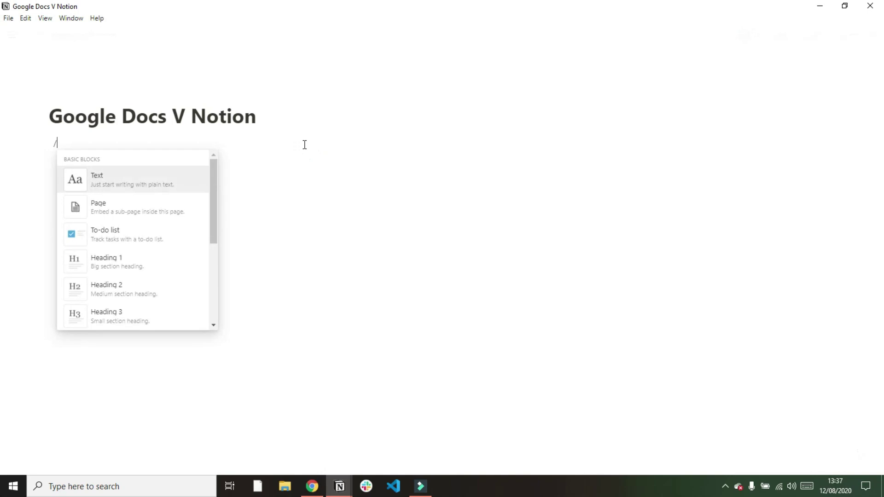
type("embed")
key("Return")
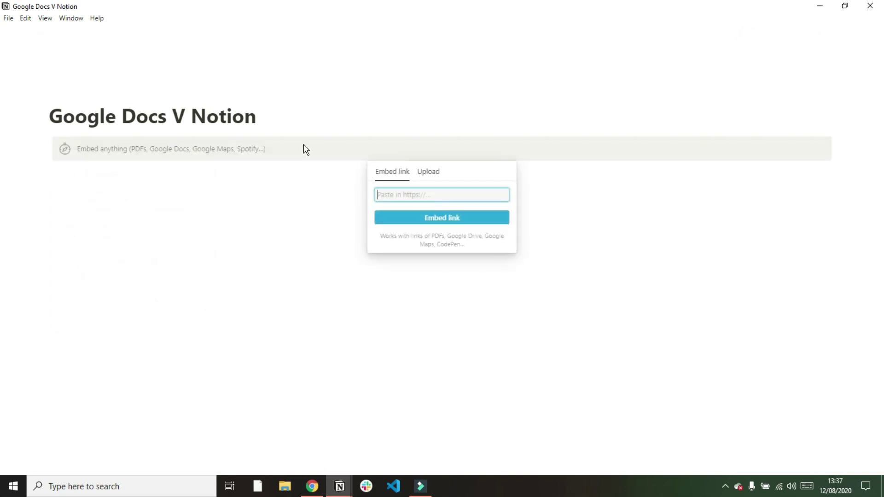
key("ctrl+v")
left_click(426, 217)
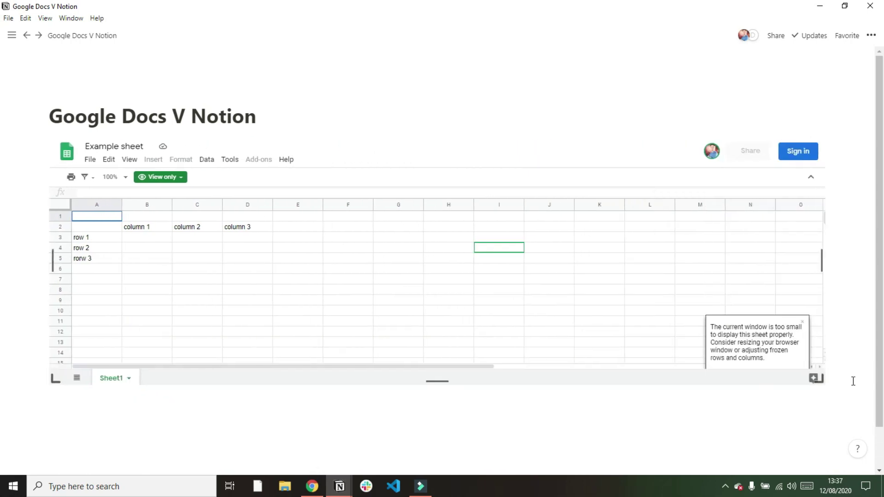
left_click_drag(852, 380, 860, 417)
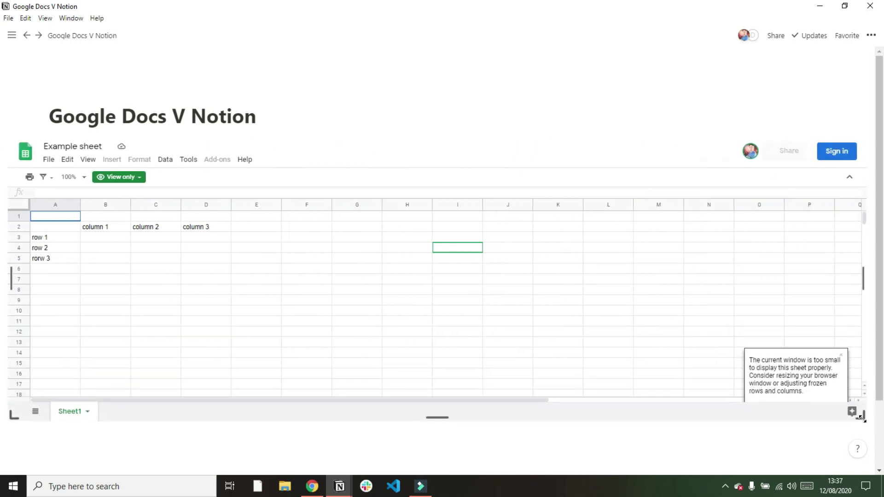